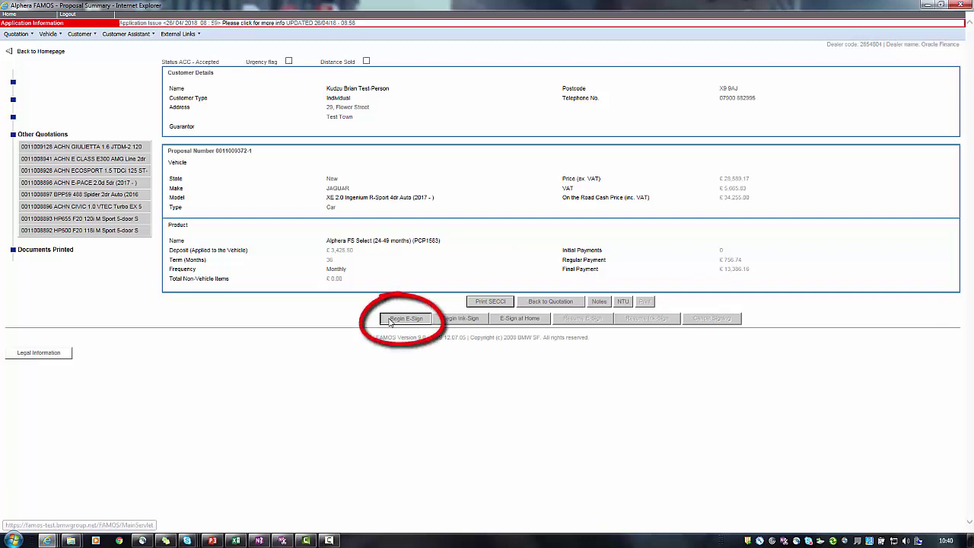
Launch electronic signing for the Jaguar proposal from the FAMOS Proposal Summary
left_click(405, 318)
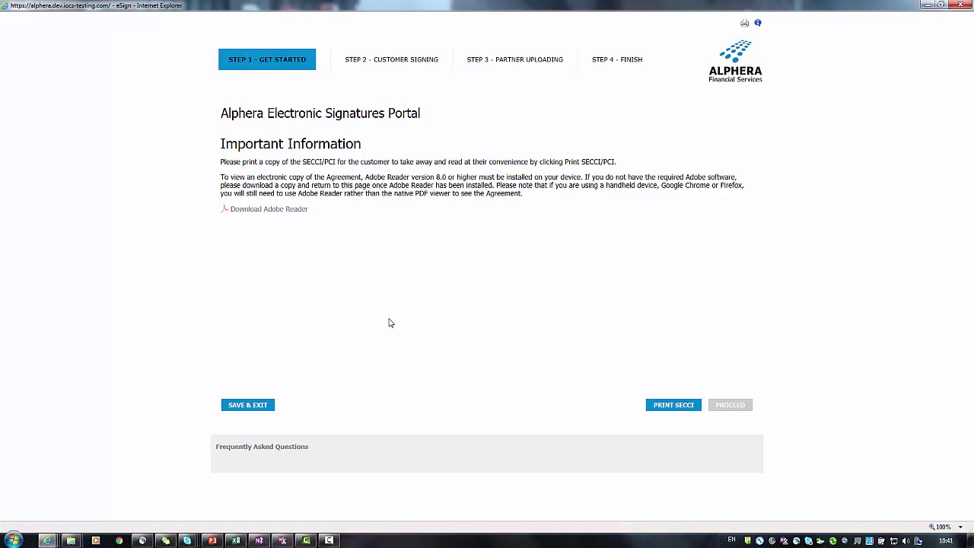
Print the SECCI, continue past the important information page and confirm the partner warning
left_click(688, 410)
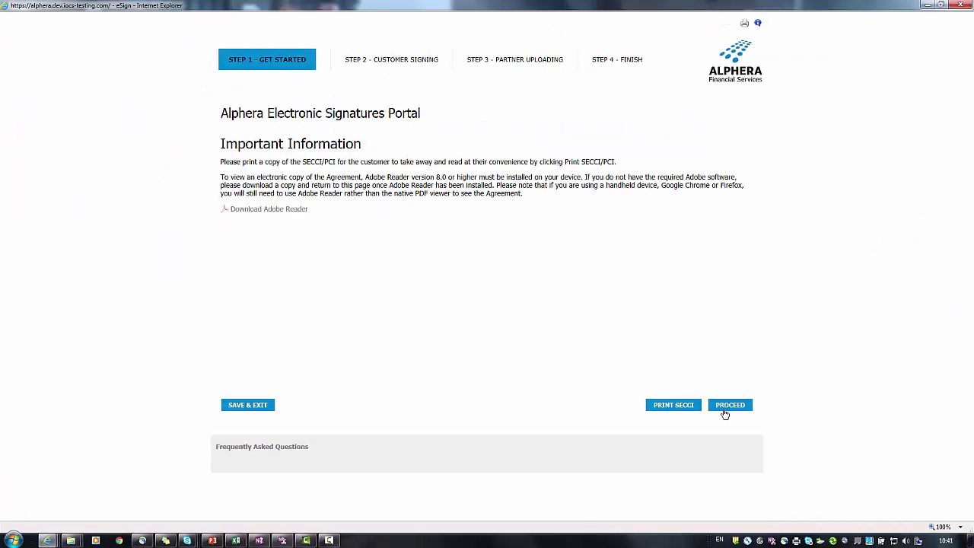
left_click(725, 413)
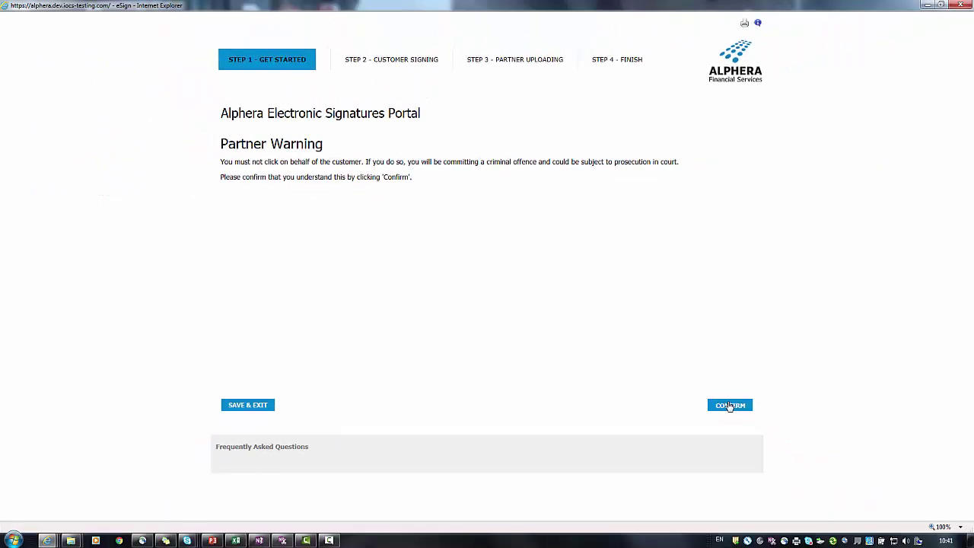
left_click(729, 405)
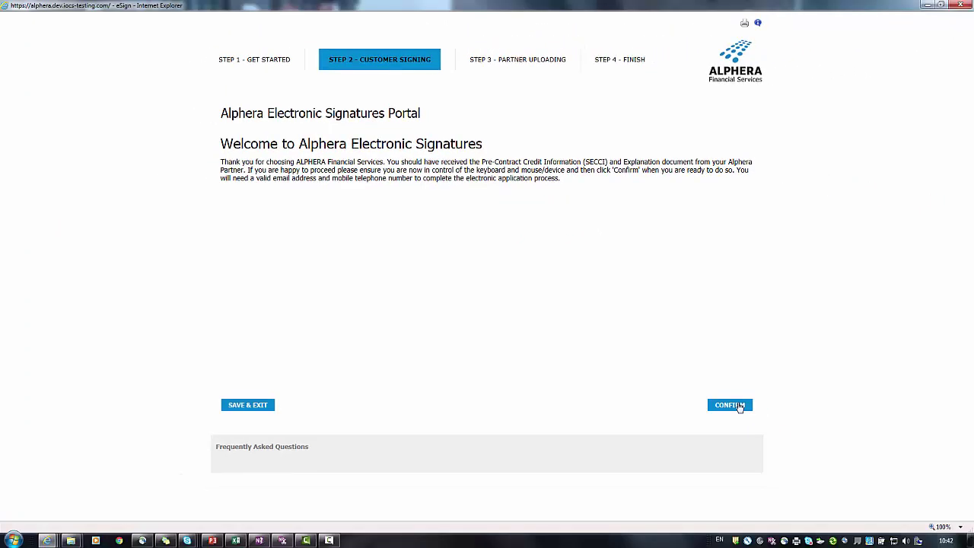
Answer the security questions: no mobile contract, last loan 2-4 years ago, no mortgage
left_click(738, 406)
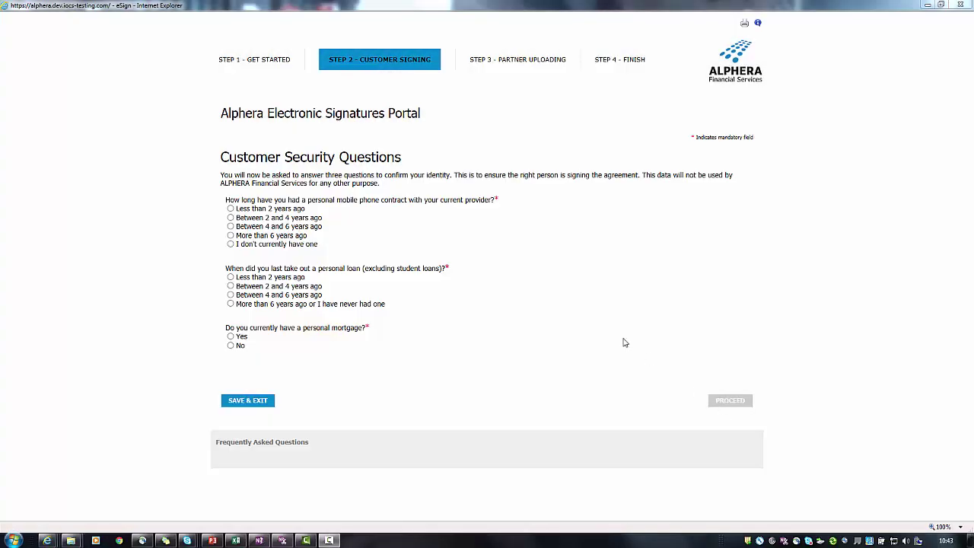
left_click(230, 245)
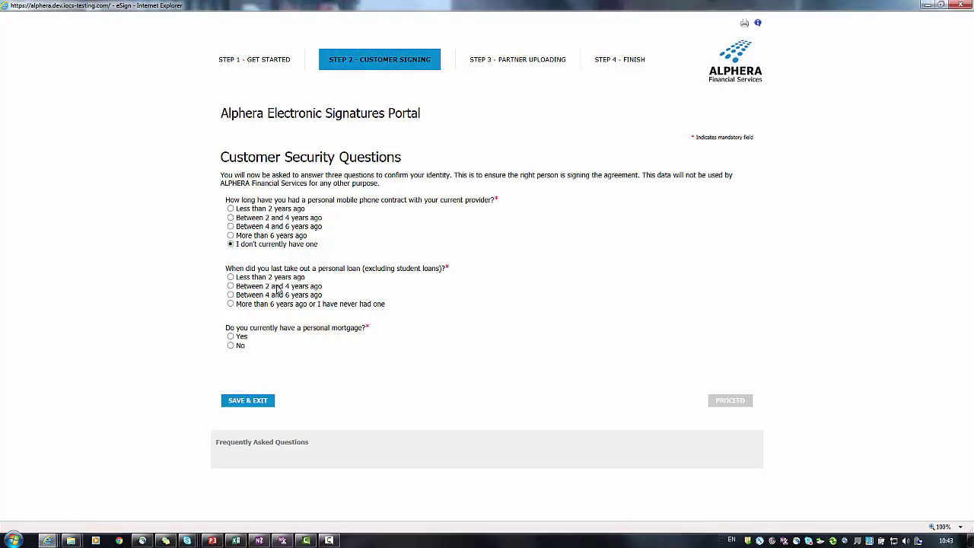
left_click(230, 286)
left_click(230, 346)
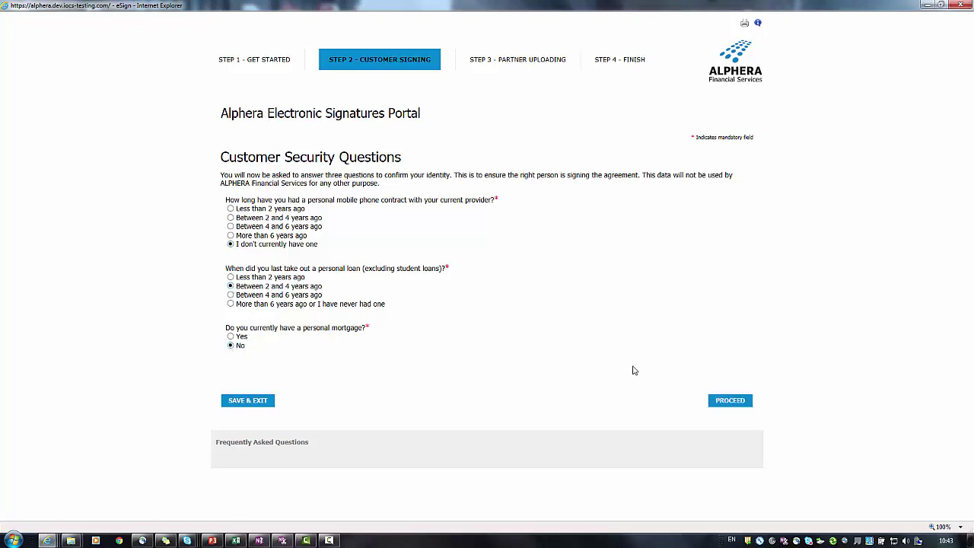
left_click(730, 401)
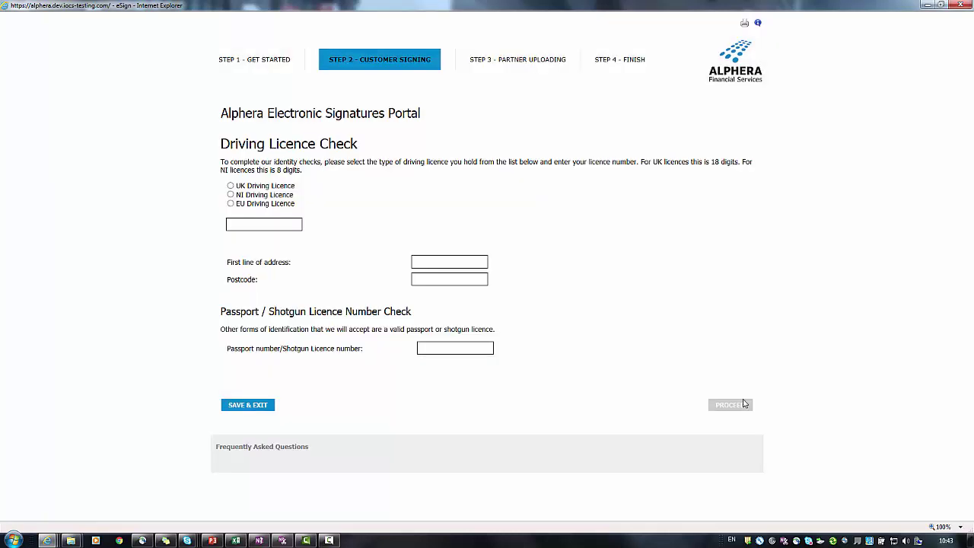
Choose UK Driving Licence and enter the licence number, first address line and postcode
left_click(253, 187)
type("CC99")
left_click(451, 262)
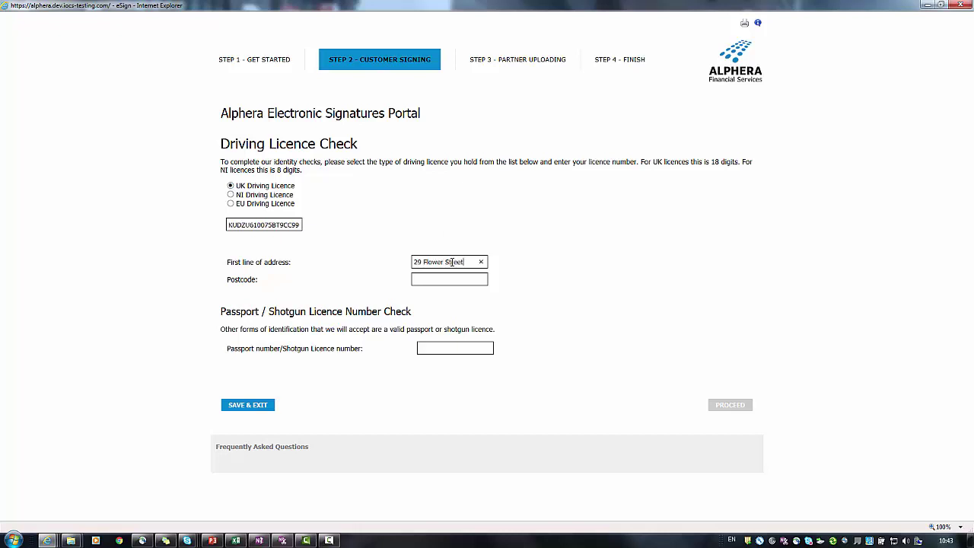
key("Tab")
type("X9")
Submit the licence check and re-enter the customer's email address and mobile number
left_click(730, 409)
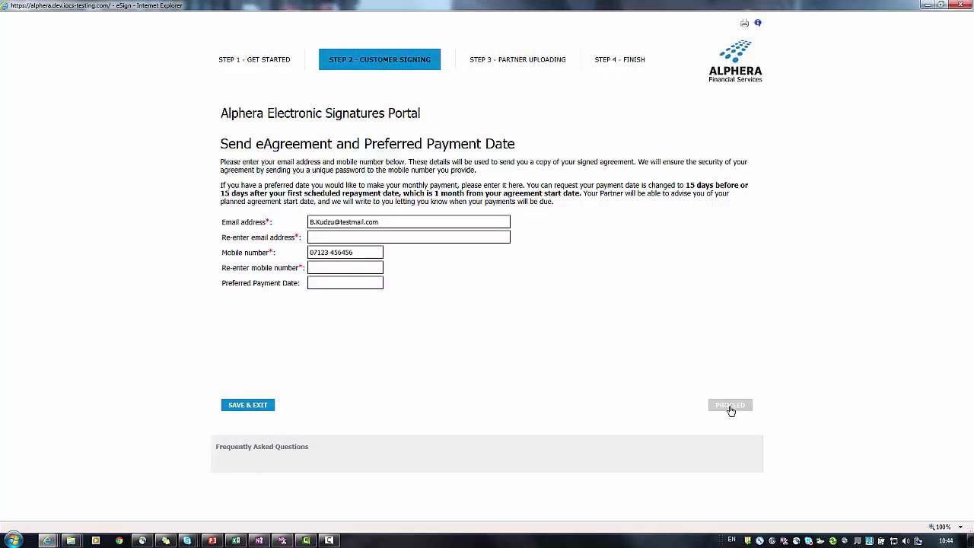
left_click(354, 237)
type("B.Kud")
left_click(330, 267)
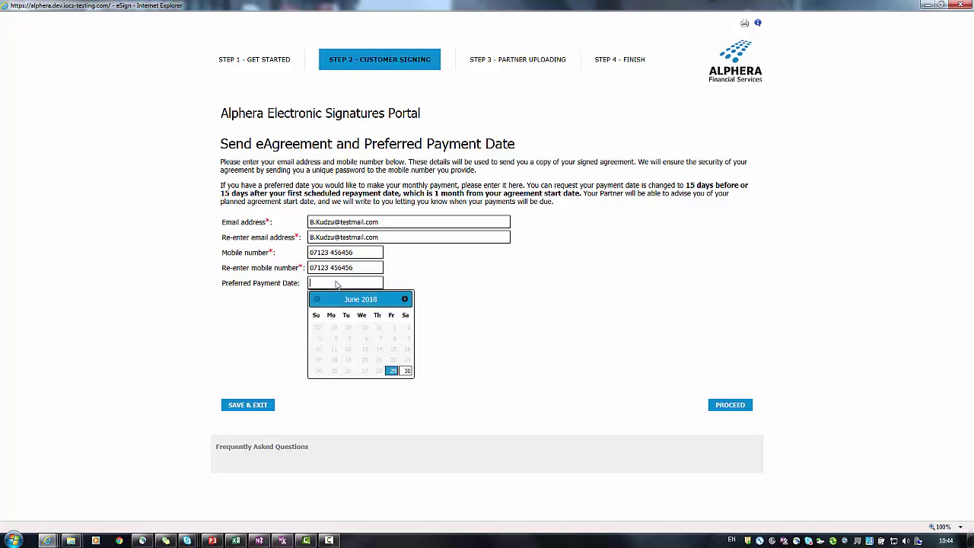
Set the preferred payment date to 20/07/2018 and submit the details
left_click(406, 300)
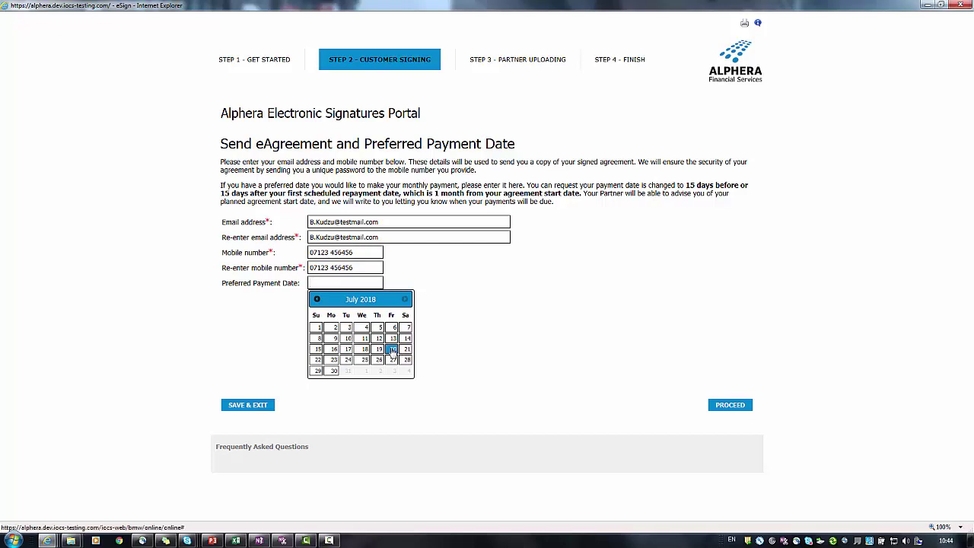
left_click(391, 350)
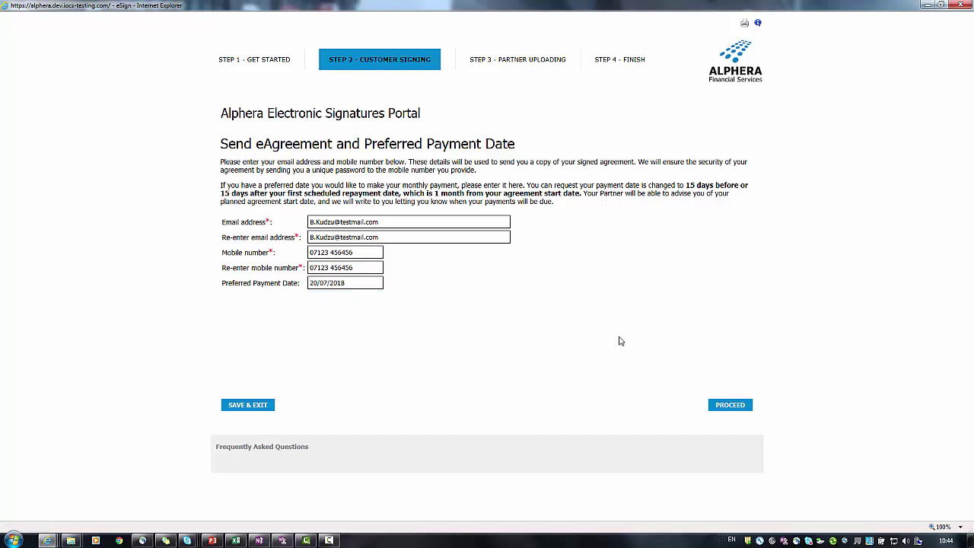
left_click(735, 406)
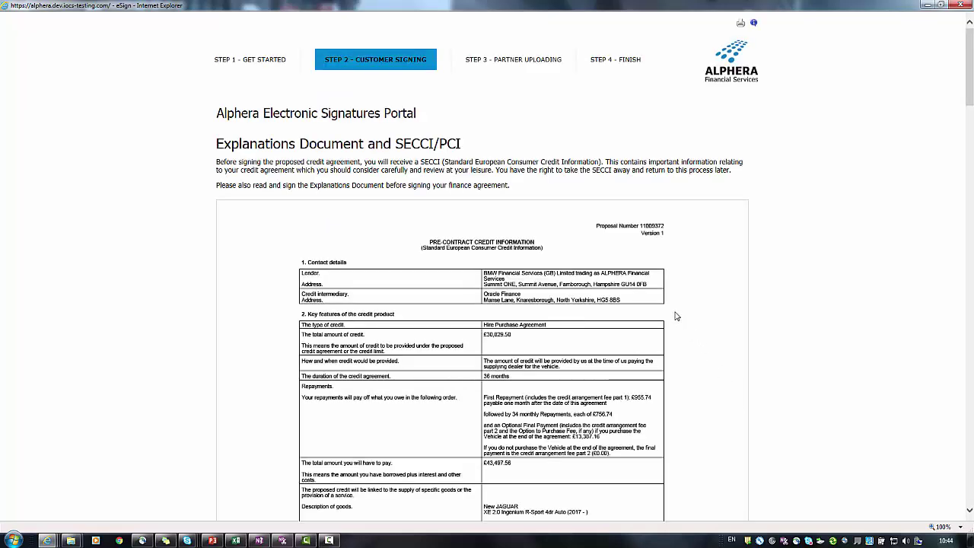
Sign the Explanation Document at its bottom as the customer and accept it
scroll(677, 327, "down", 5)
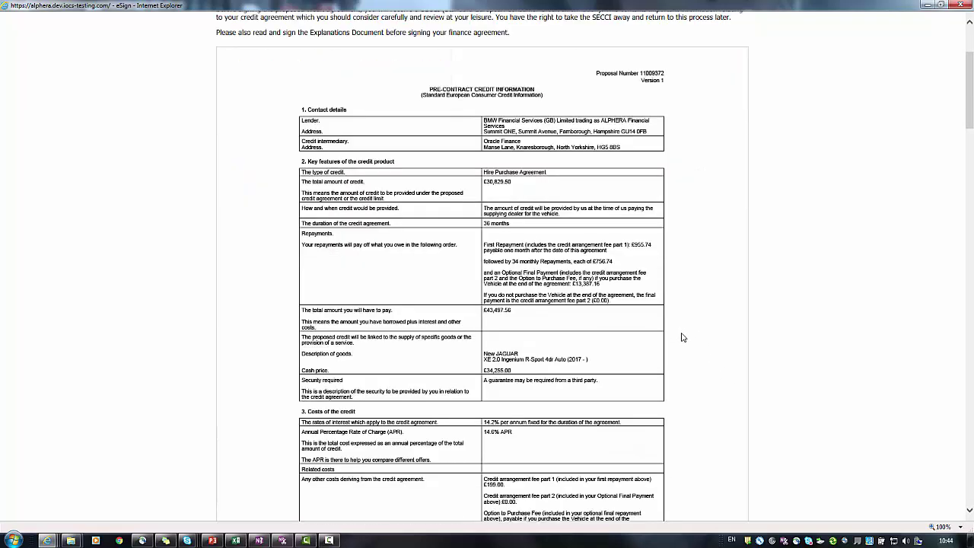
scroll(683, 355, "down", 6)
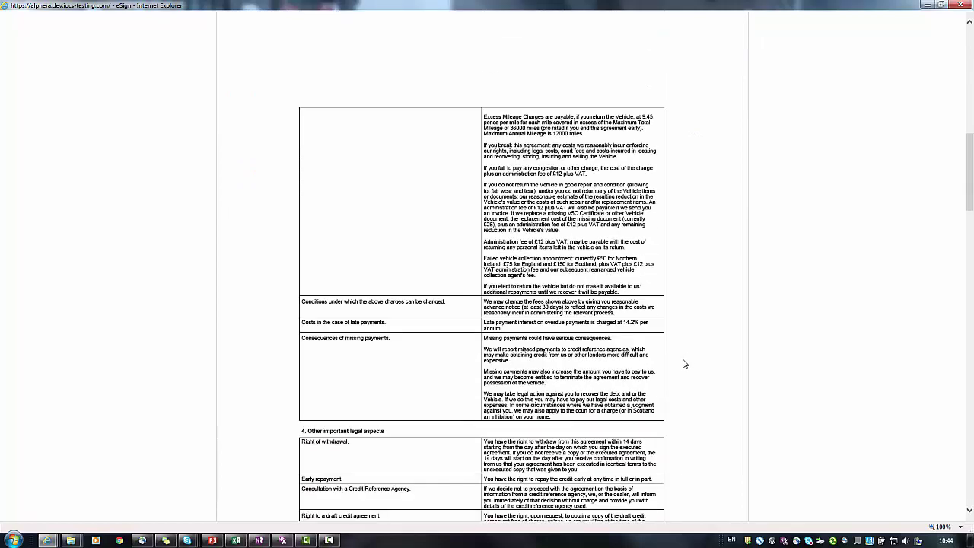
scroll(681, 365, "down", 10)
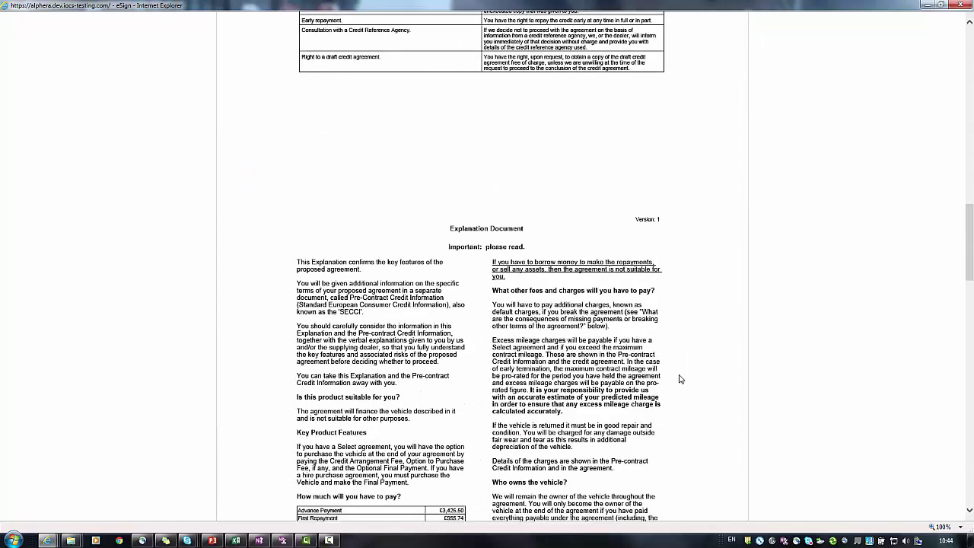
scroll(680, 378, "down", 11)
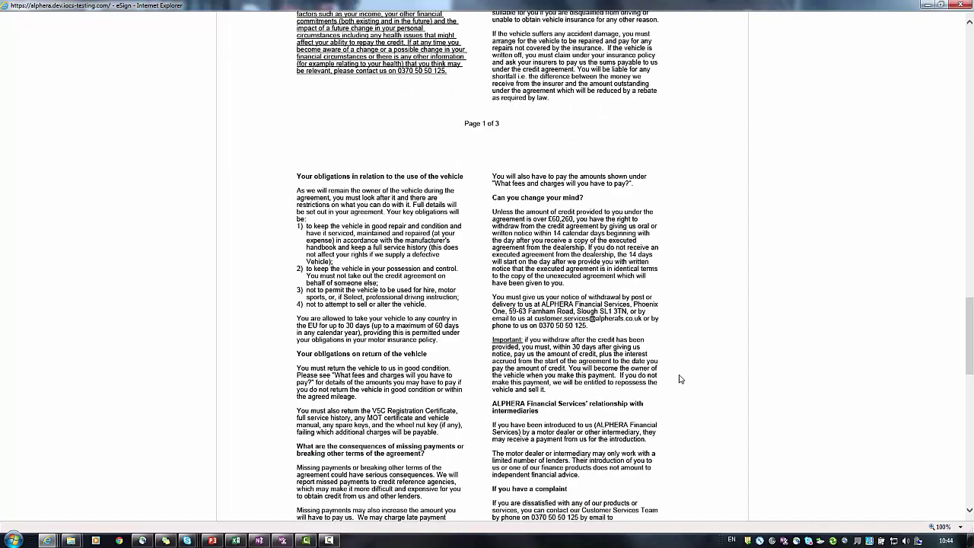
scroll(680, 376, "down", 5)
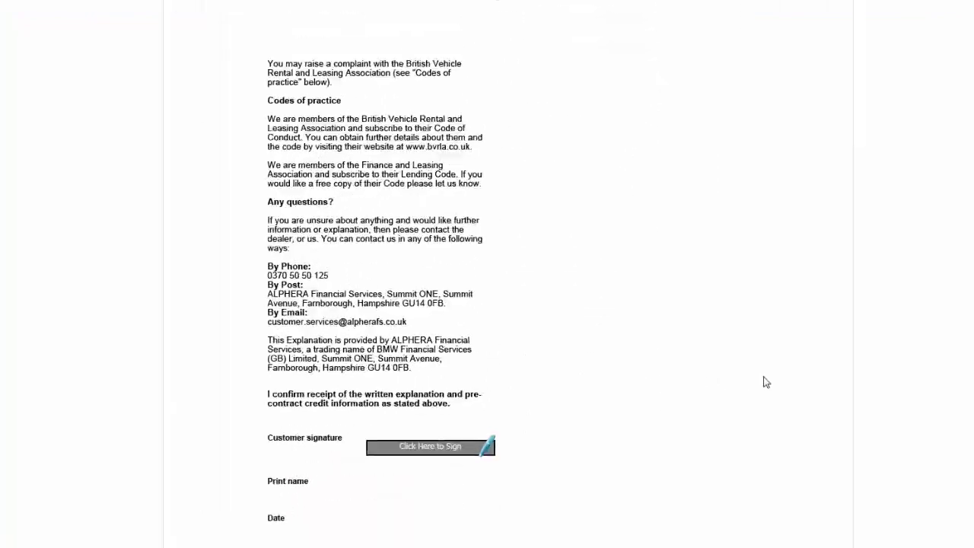
left_click(438, 485)
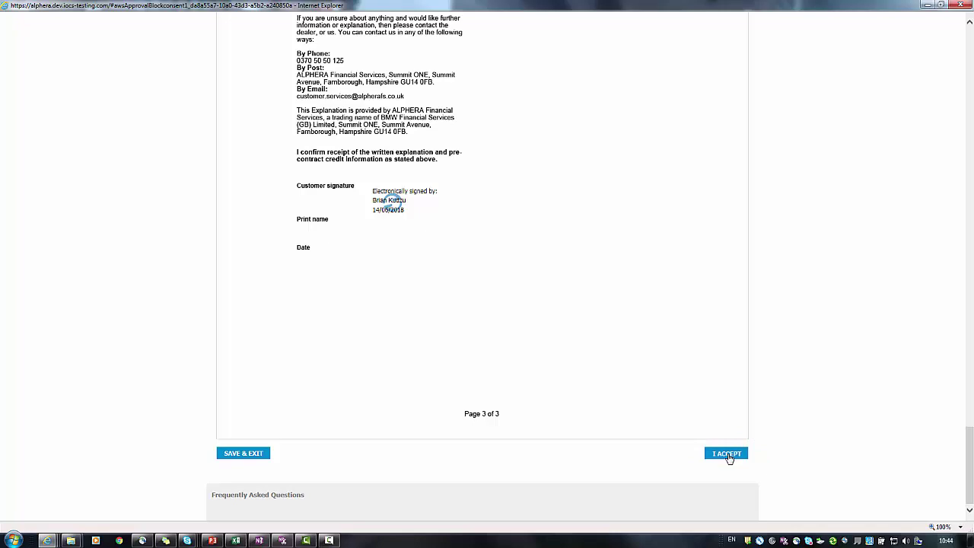
left_click(726, 453)
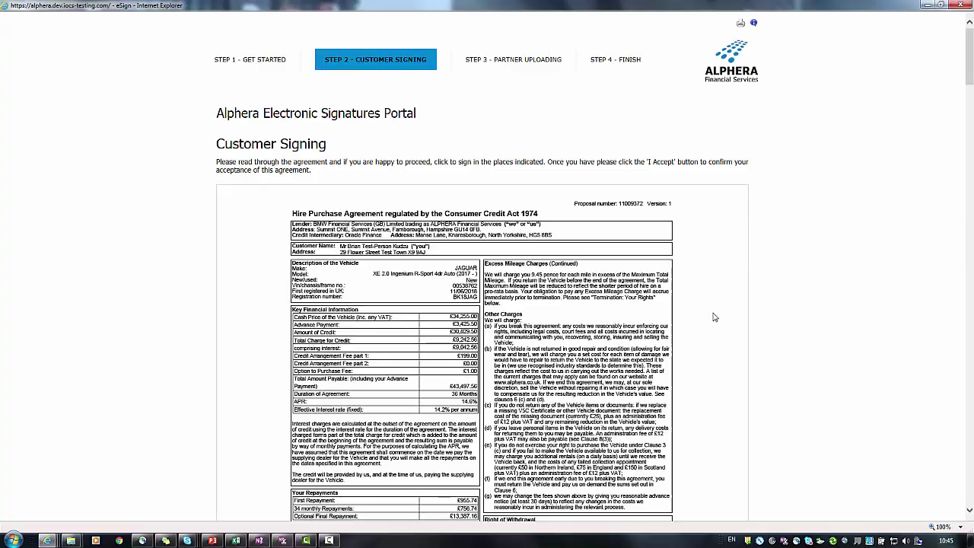
Sign the agreement's customer and Direct Debit boxes, accept, and start entering the partner's name
scroll(713, 310, "down", 10)
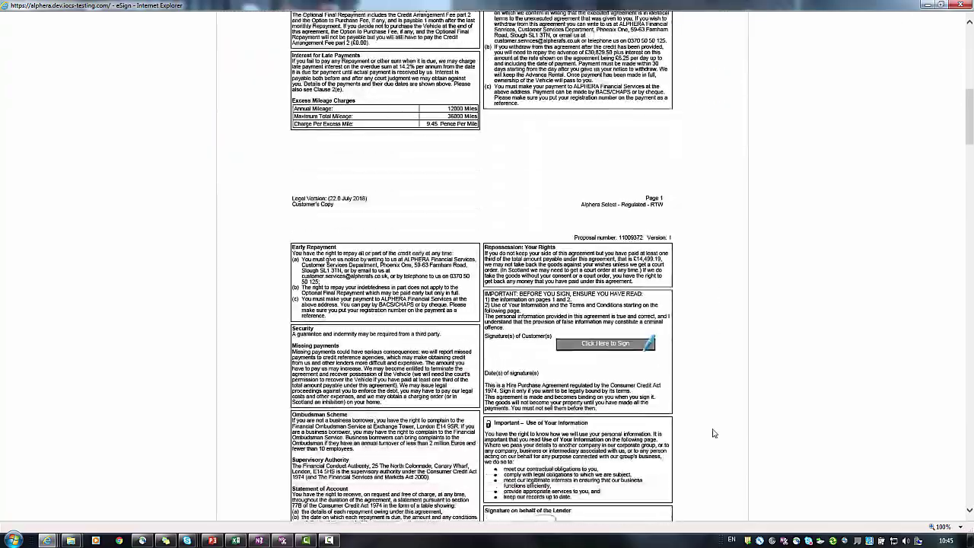
left_click(606, 270)
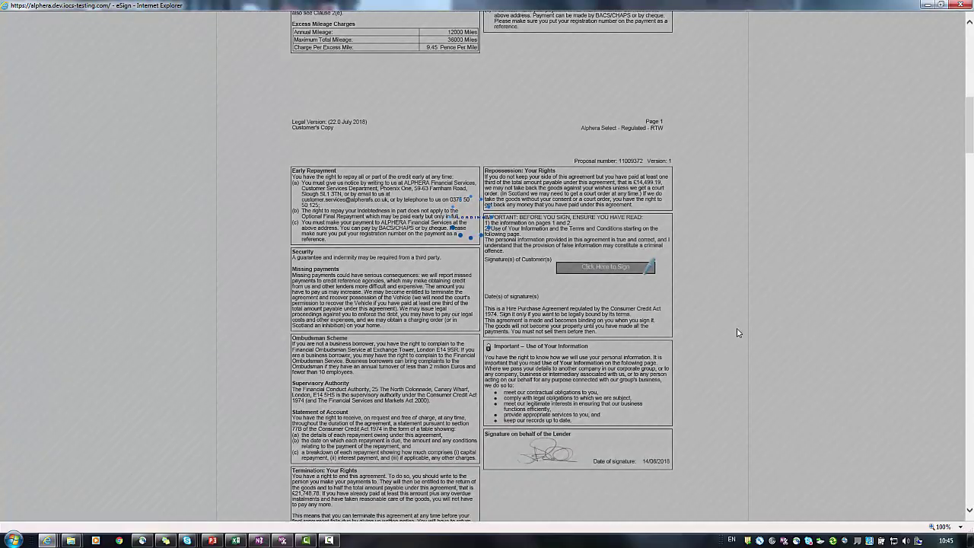
scroll(734, 332, "down", 15)
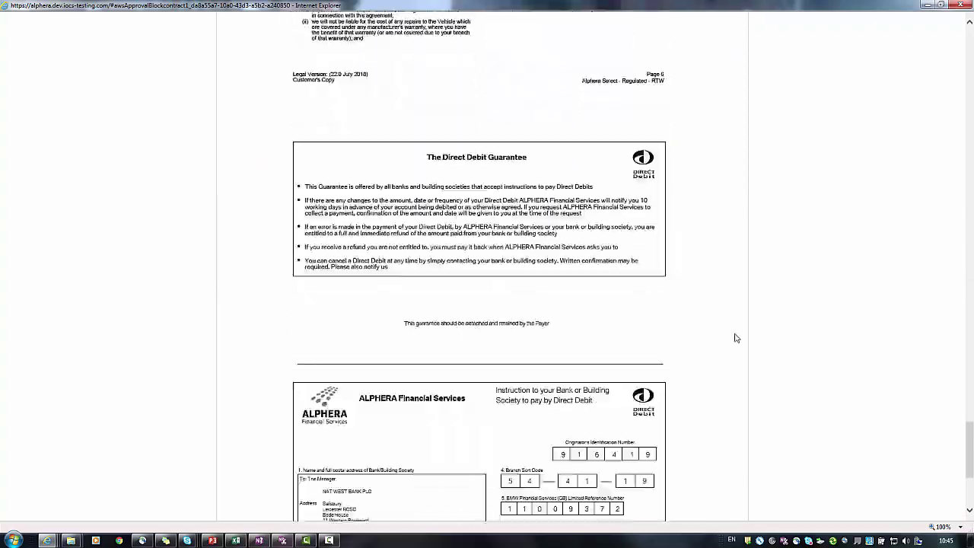
scroll(734, 337, "down", 5)
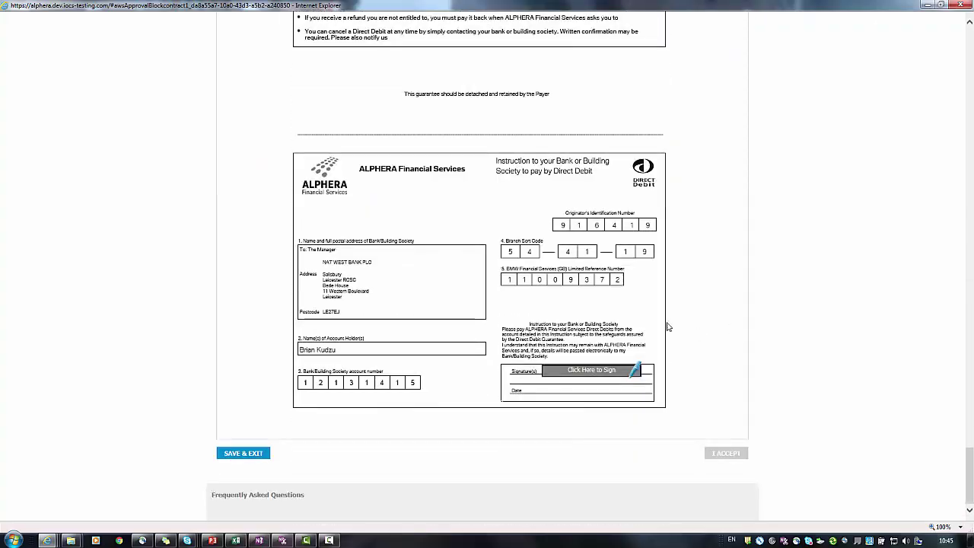
left_click(584, 371)
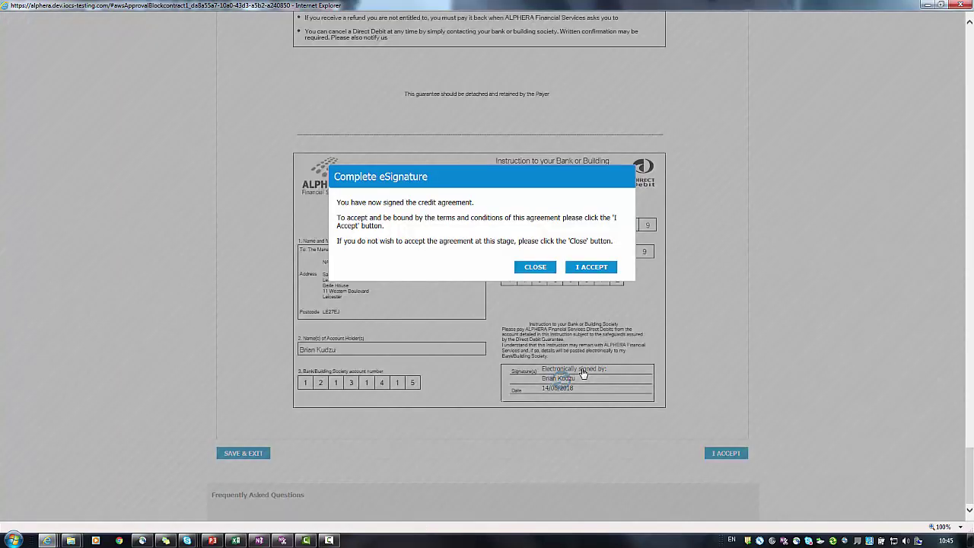
left_click(592, 267)
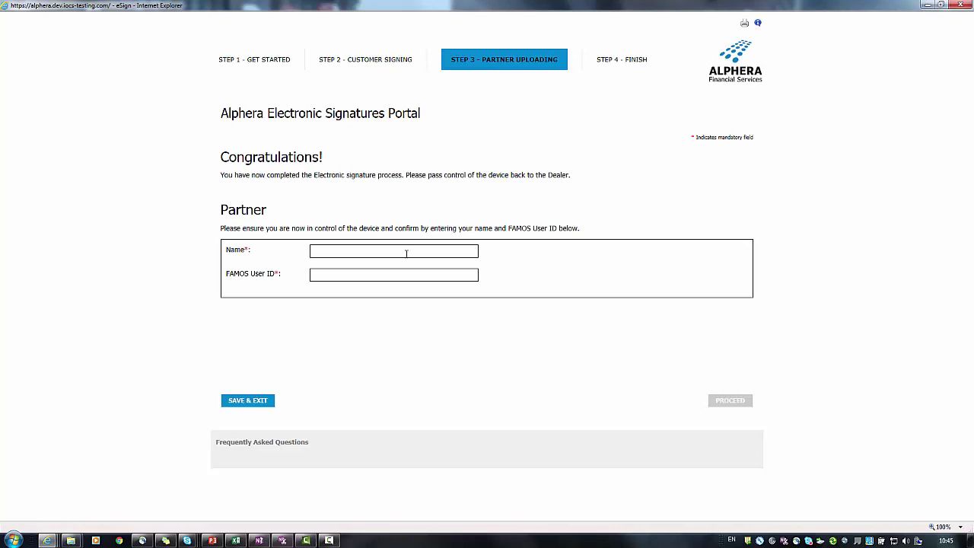
left_click(406, 253)
type("Tom")
type("Saw")
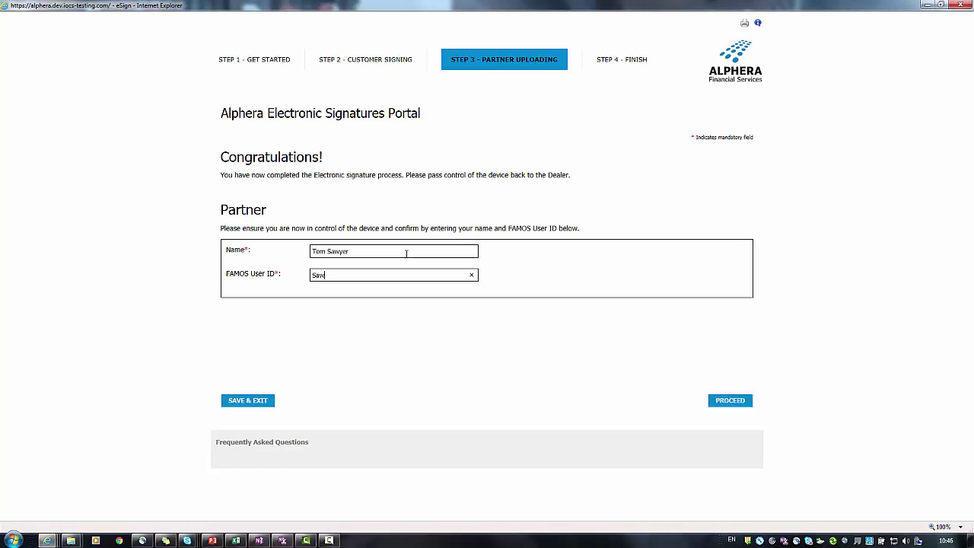
type("yeto")
Upload driving licence.pdf as an additional document and complete the e-signing process
left_click(730, 400)
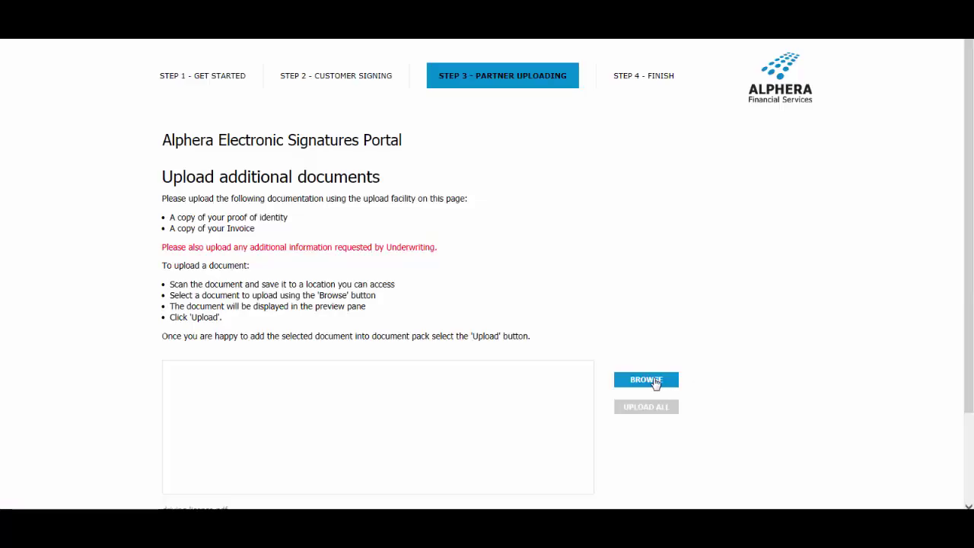
left_click(653, 379)
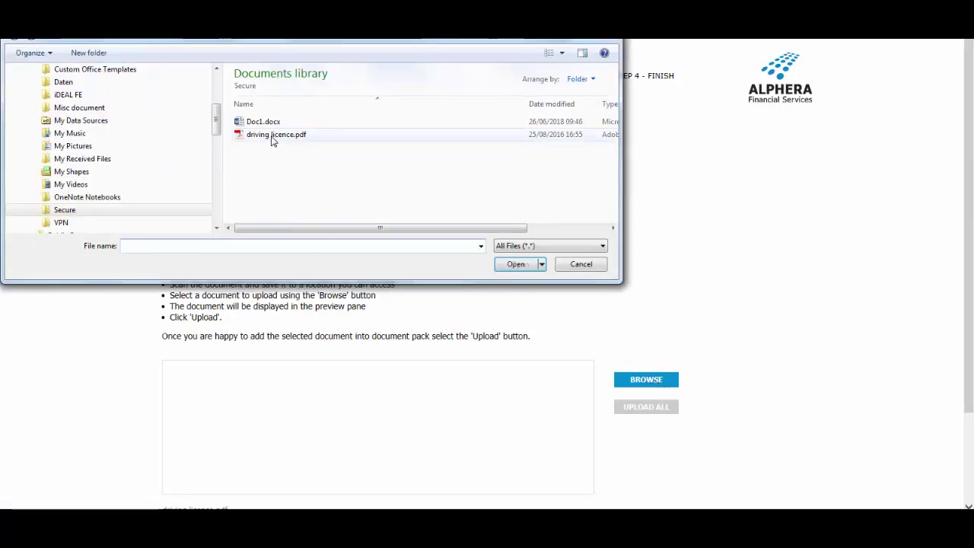
left_click(272, 139)
double_click(272, 139)
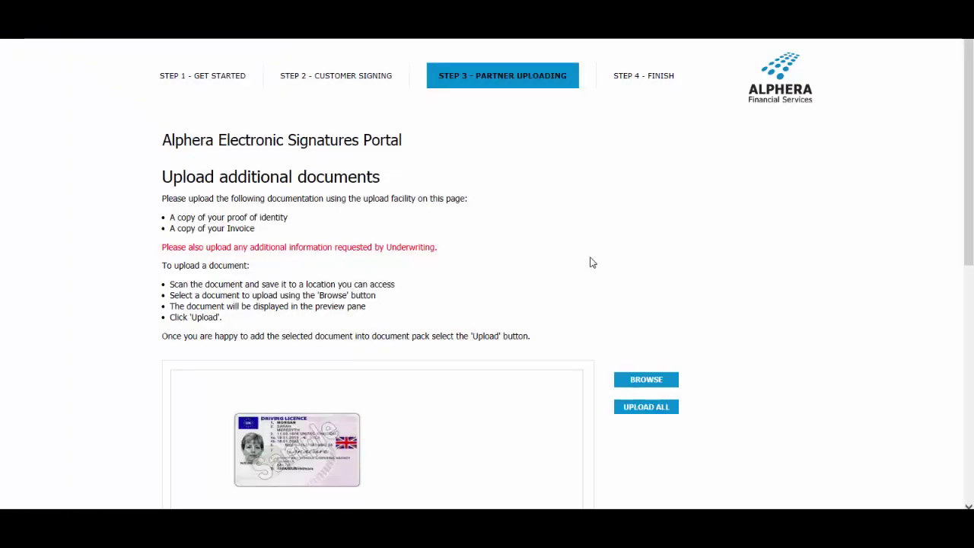
left_click(631, 409)
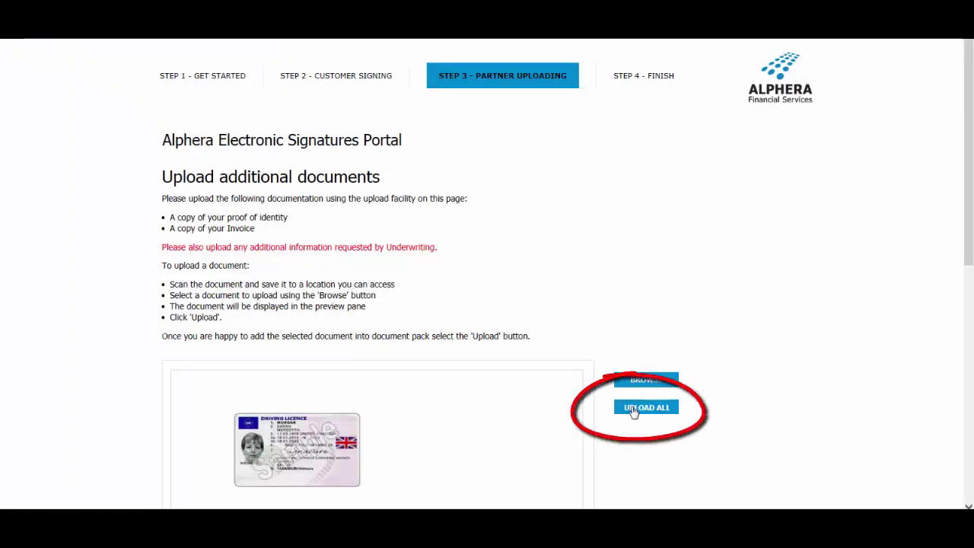
left_click_drag(970, 203, 970, 434)
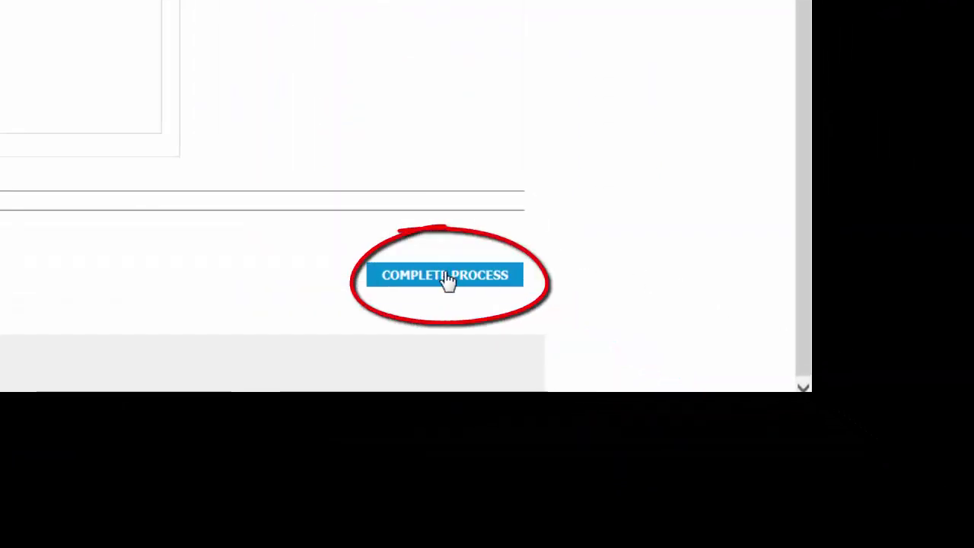
left_click(448, 277)
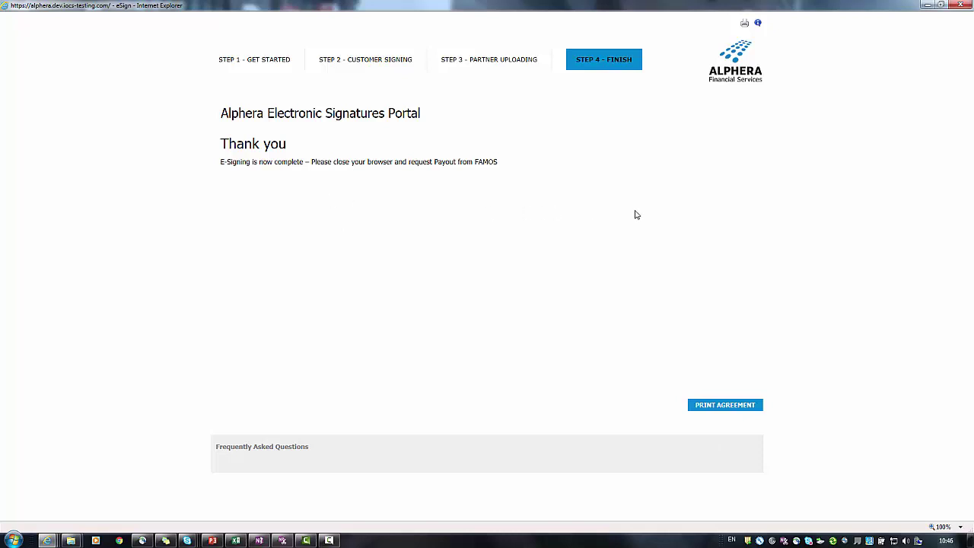
View the signed agreement PDF, then close it and the portal, returning to FAMOS
left_click(709, 408)
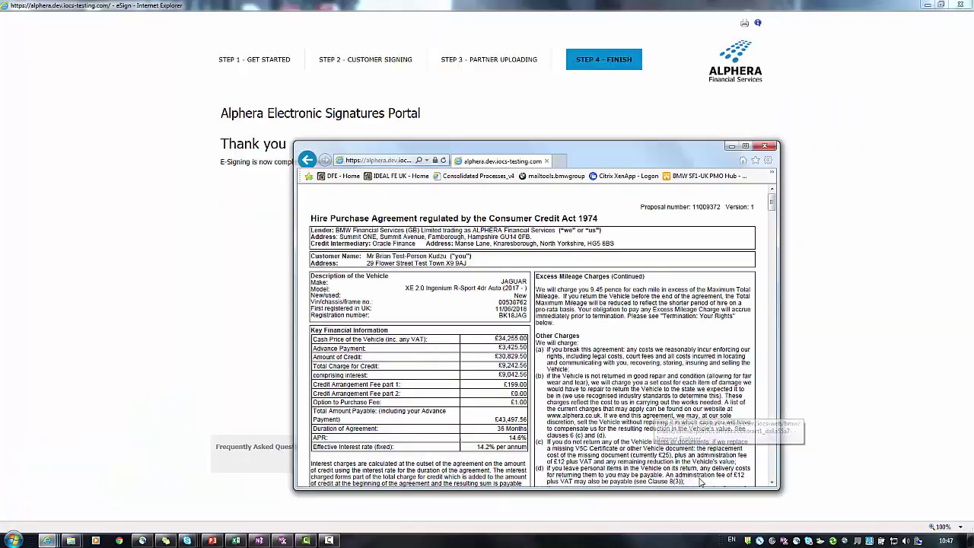
double_click(742, 148)
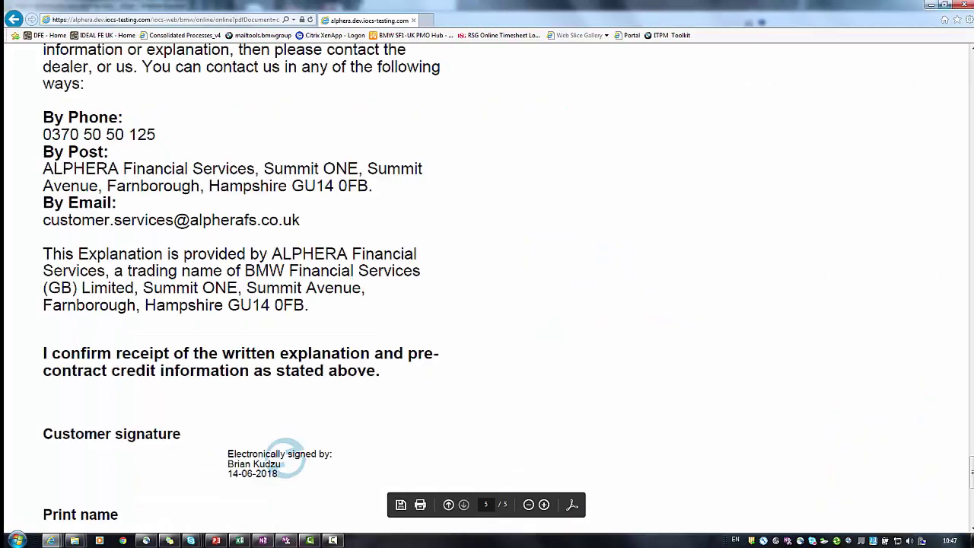
left_click(929, 5)
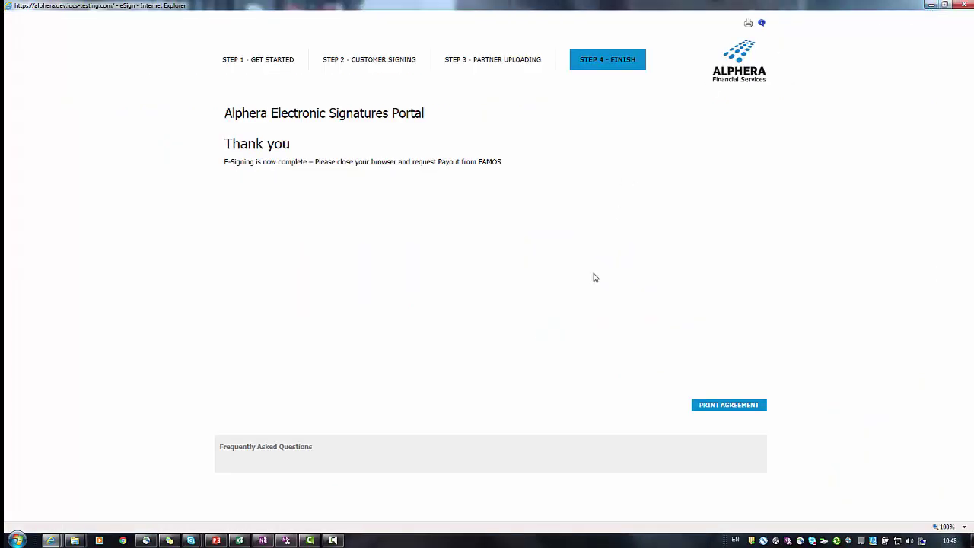
left_click(965, 5)
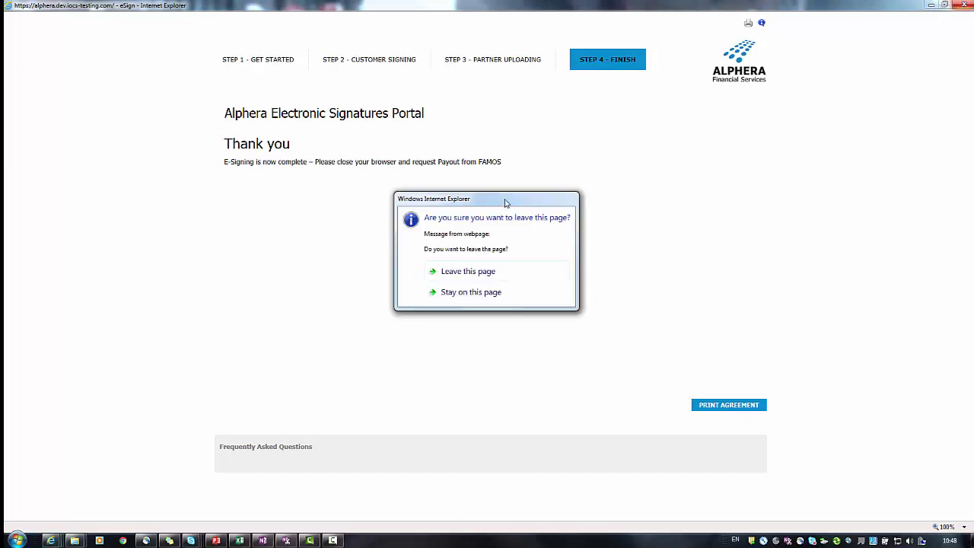
left_click(456, 274)
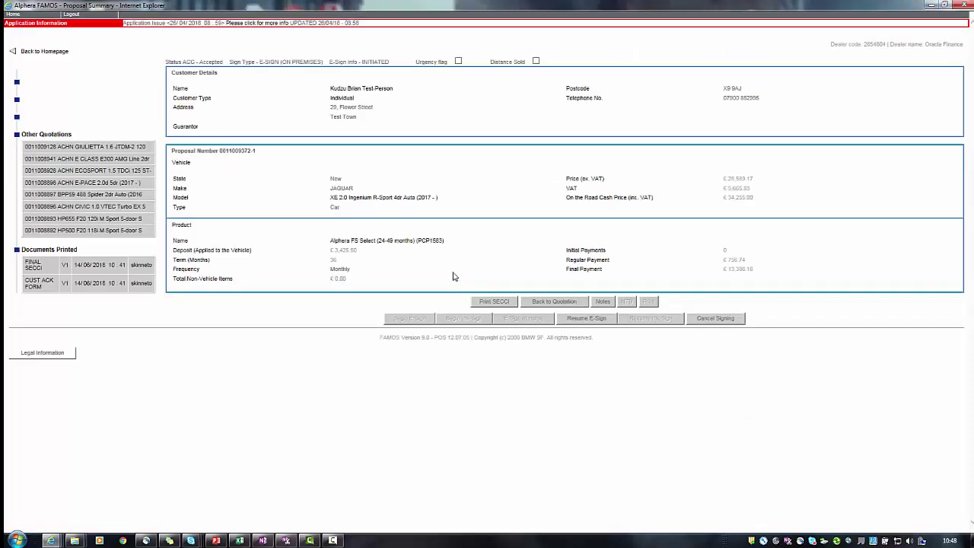